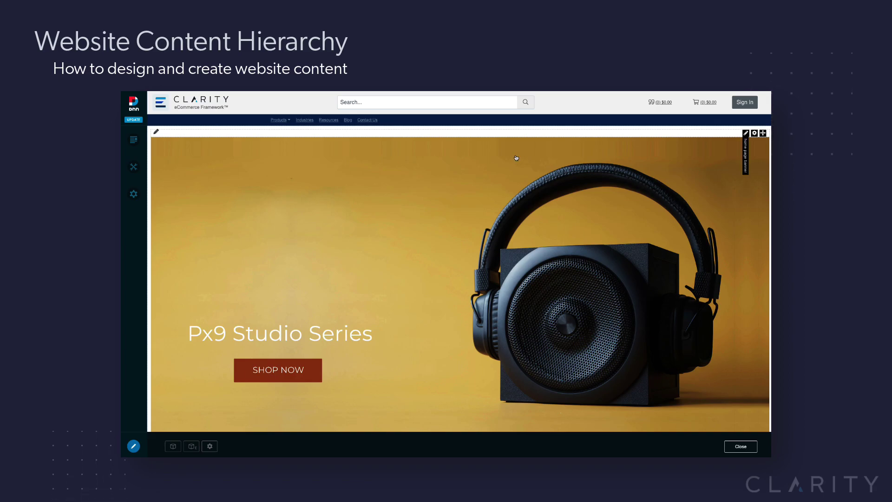
Find the sandbox page at the end of the site's page list and open it for viewing.
{"action": "mouse_move", "coordinate": [137, 142]}
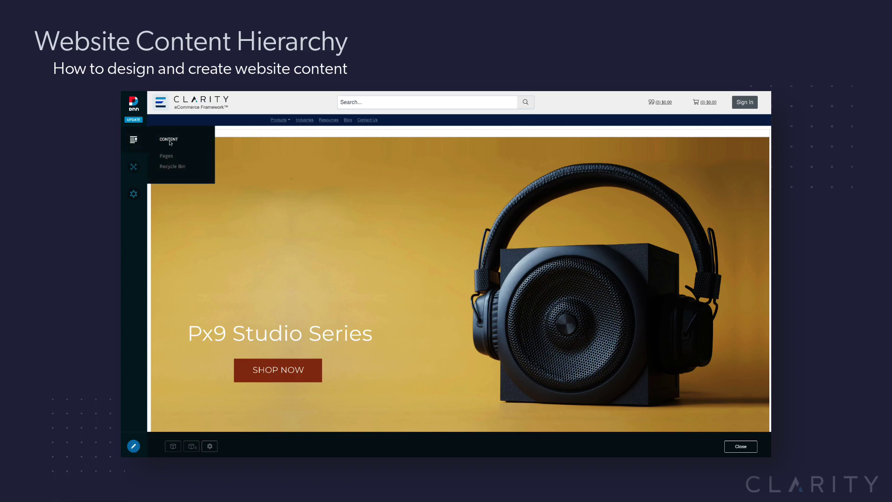
{"action": "left_click", "coordinate": [167, 157]}
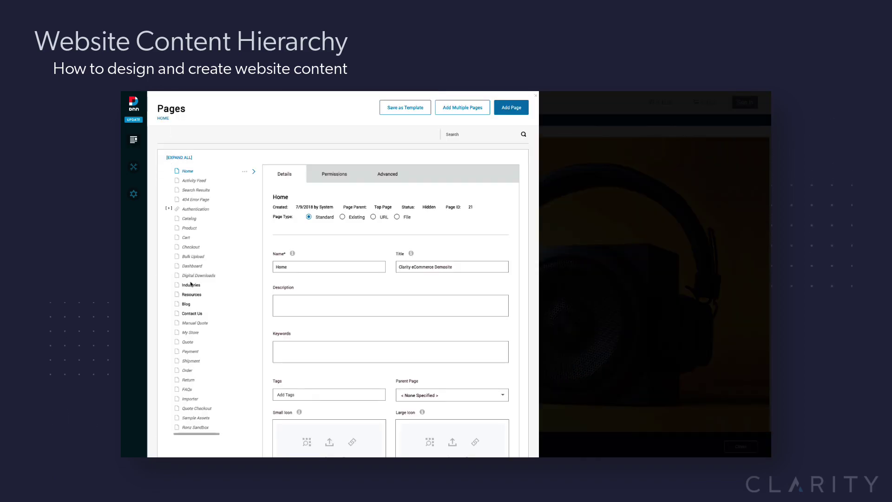
{"action": "scroll", "coordinate": [190, 242], "scroll_direction": "down", "scroll_amount": 2}
{"action": "left_click", "coordinate": [194, 337]}
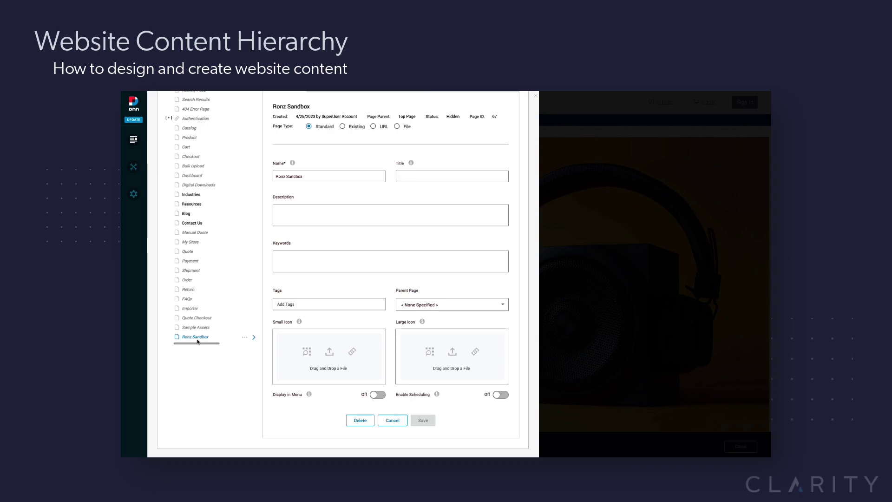
{"action": "left_click", "coordinate": [245, 337]}
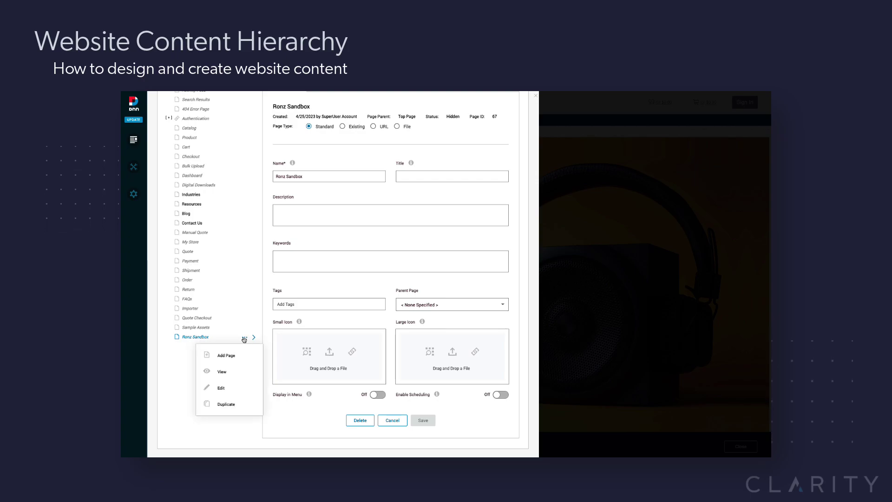
{"action": "left_click", "coordinate": [224, 372]}
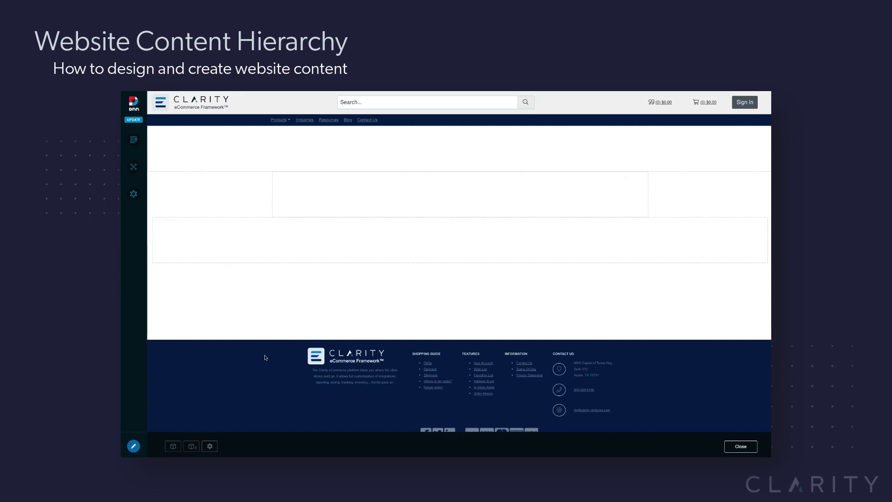
Set the sandbox page's layout to "general" in its advanced appearance settings and save the page.
{"action": "left_click", "coordinate": [210, 446]}
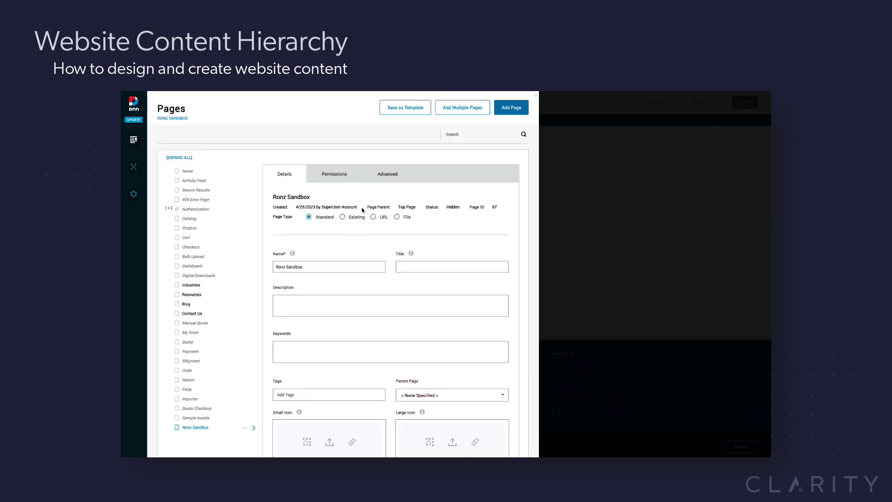
{"action": "left_click", "coordinate": [382, 179]}
{"action": "left_click", "coordinate": [333, 193]}
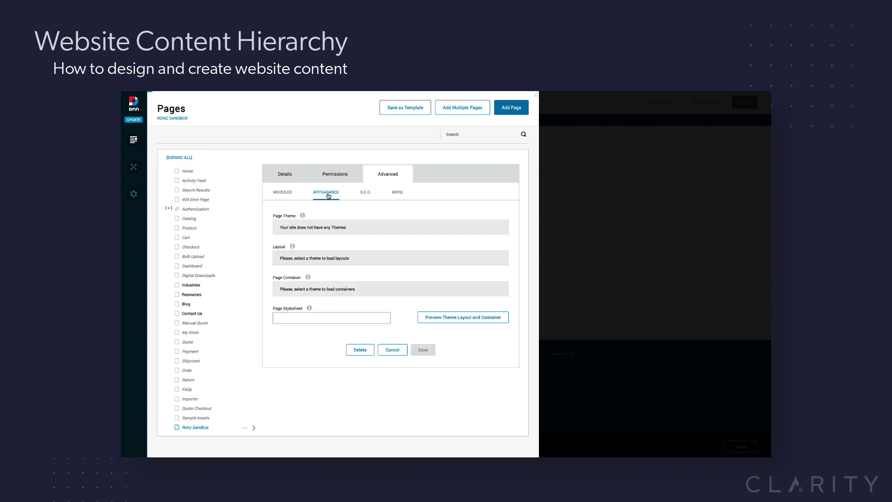
{"action": "mouse_move", "coordinate": [318, 269]}
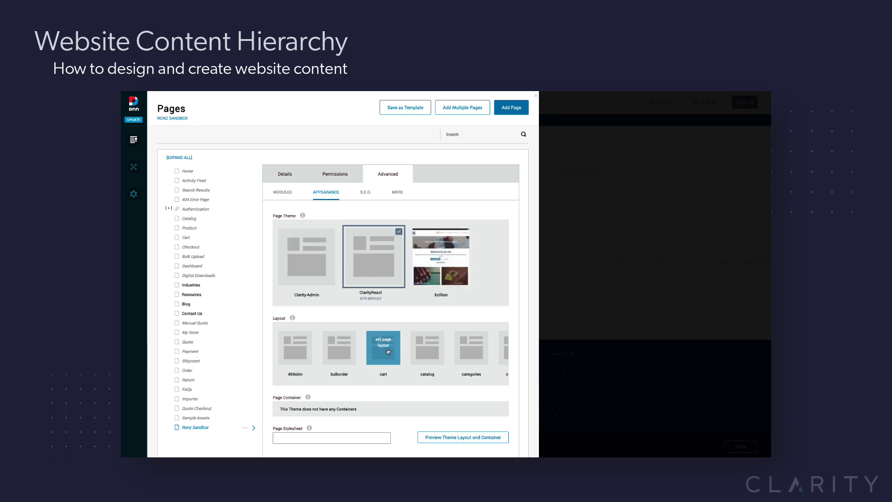
{"action": "scroll", "coordinate": [388, 348], "scroll_direction": "right", "scroll_amount": 3}
{"action": "scroll", "coordinate": [389, 351], "scroll_direction": "right", "scroll_amount": 5}
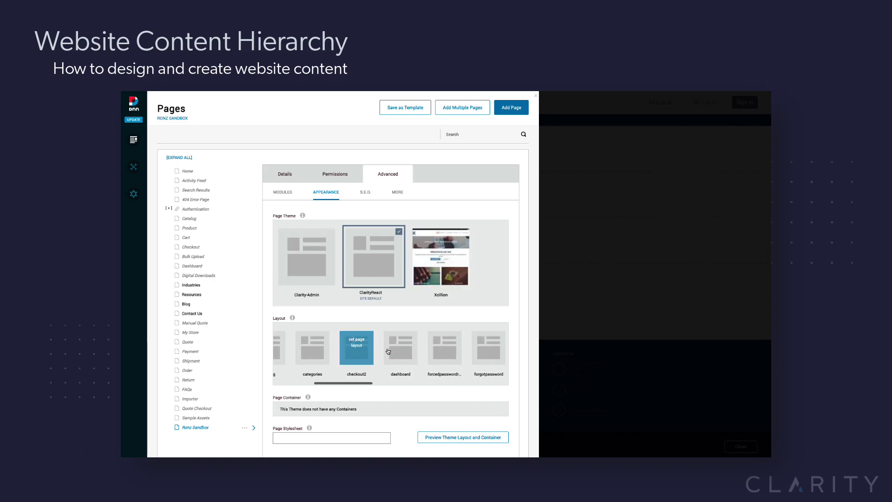
{"action": "scroll", "coordinate": [388, 351], "scroll_direction": "right", "scroll_amount": 1}
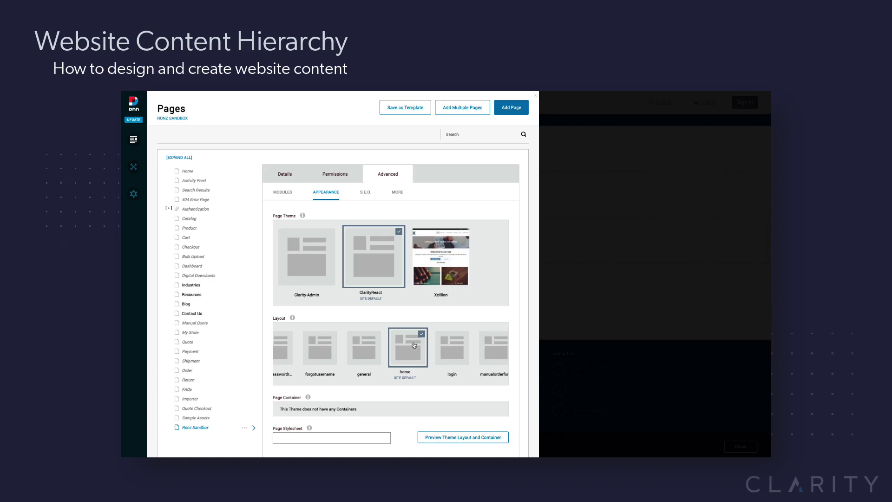
{"action": "left_click", "coordinate": [367, 346]}
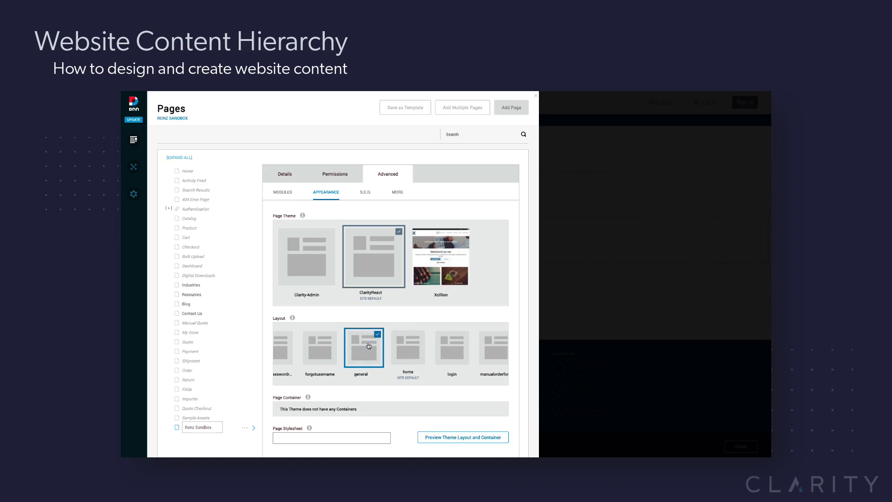
{"action": "scroll", "coordinate": [369, 346], "scroll_direction": "down", "scroll_amount": 1}
{"action": "scroll", "coordinate": [368, 346], "scroll_direction": "down", "scroll_amount": 1}
{"action": "left_click", "coordinate": [422, 410]}
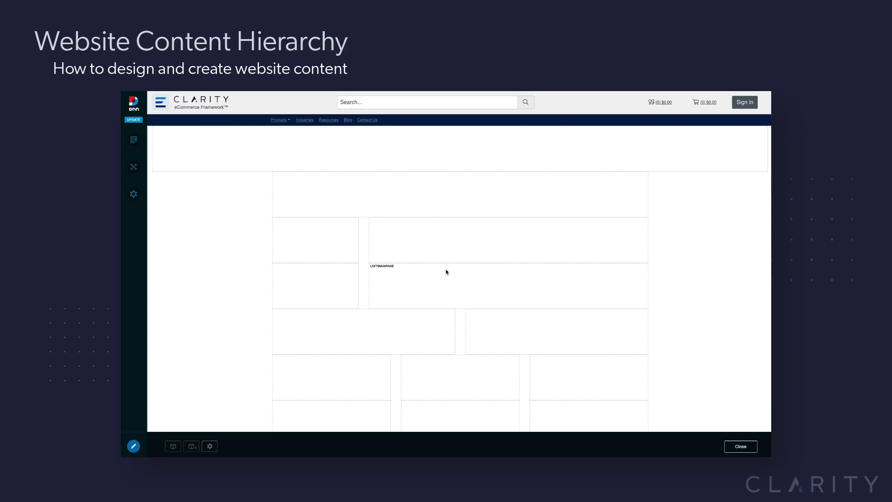
Review the layout's panes and add a new HTML module to the upper RightThirdPane.
{"action": "scroll", "coordinate": [420, 303], "scroll_direction": "down", "scroll_amount": 1}
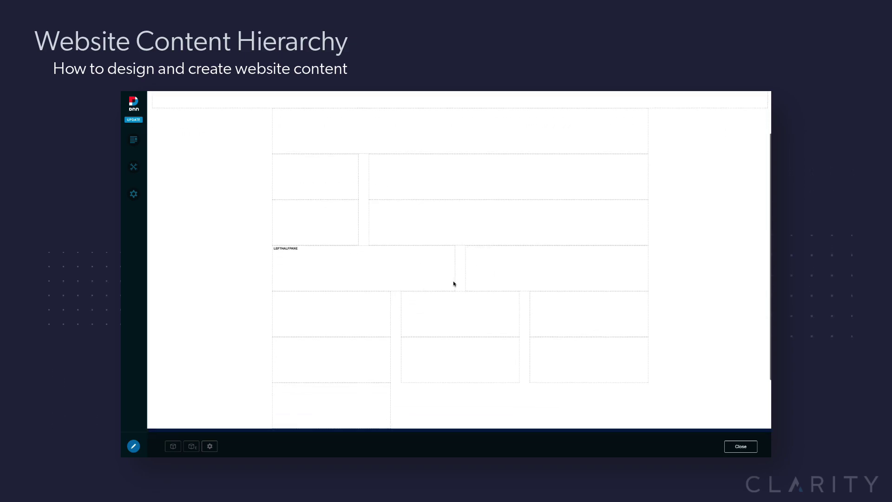
{"action": "scroll", "coordinate": [455, 282], "scroll_direction": "down", "scroll_amount": 1}
{"action": "scroll", "coordinate": [446, 287], "scroll_direction": "up", "scroll_amount": 3}
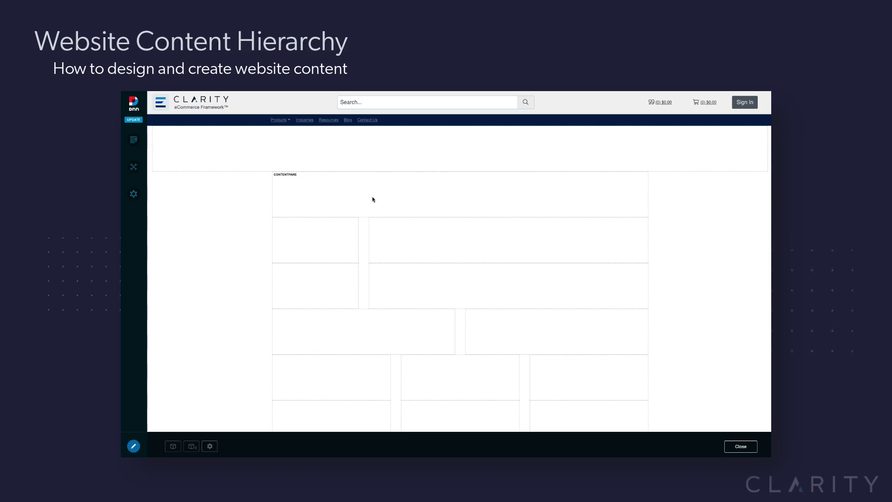
{"action": "left_click", "coordinate": [173, 447]}
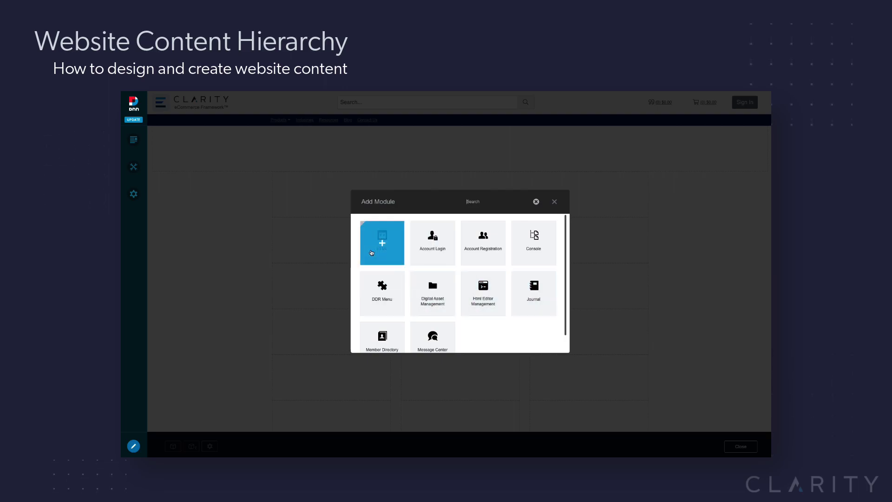
{"action": "left_click", "coordinate": [372, 252]}
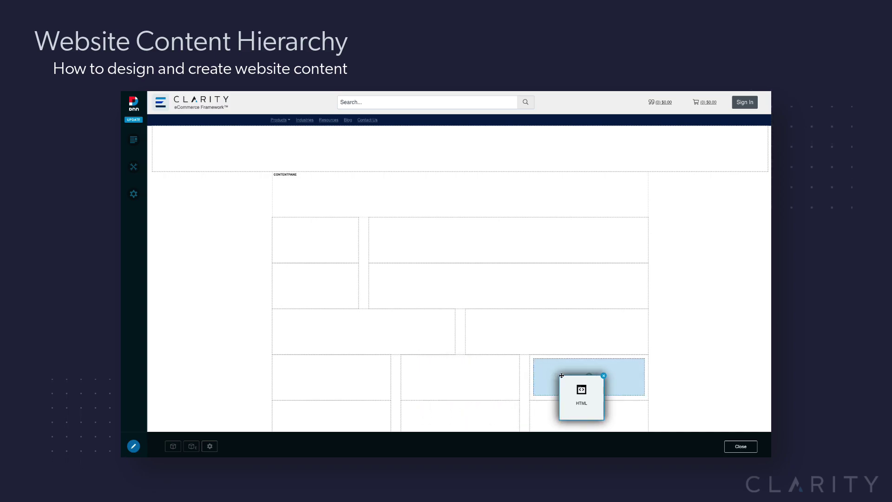
{"action": "left_click", "coordinate": [561, 376]}
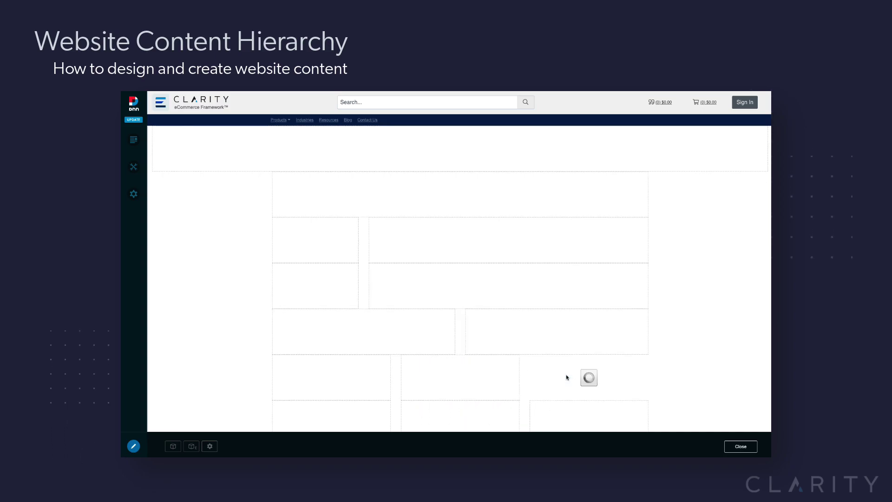
{"action": "mouse_move", "coordinate": [553, 379]}
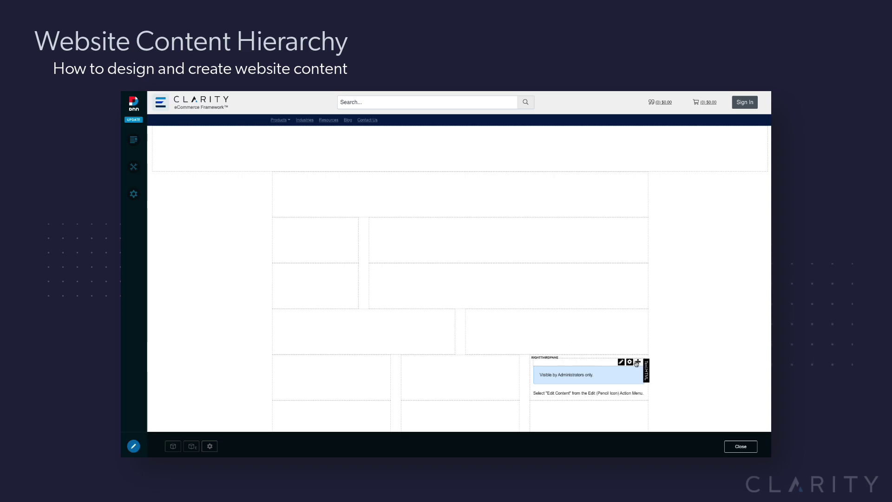
{"action": "mouse_move", "coordinate": [622, 363]}
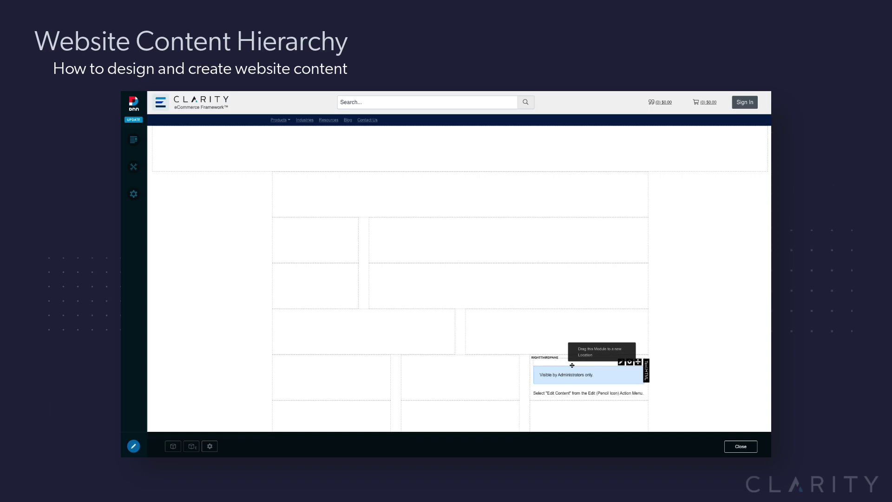
Add a copy of the existing Banner Asset module from the Sample Assets page to the full-width pane above the content pane.
{"action": "left_click", "coordinate": [191, 447]}
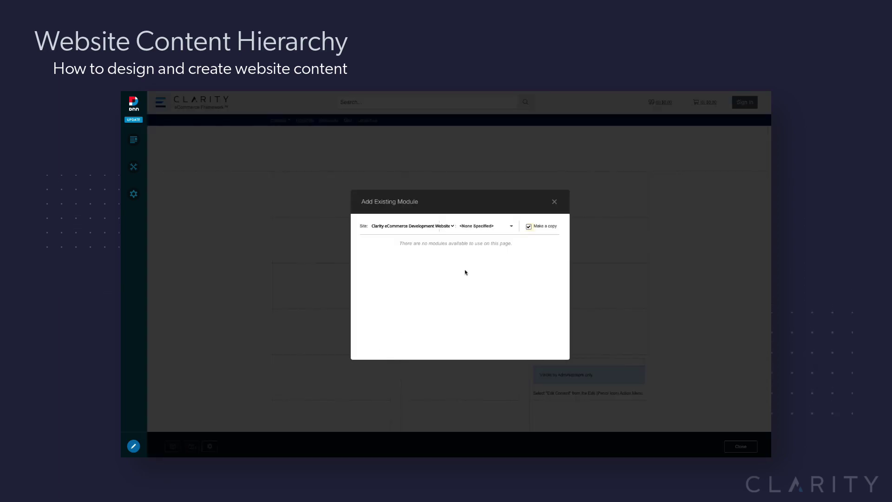
{"action": "left_click", "coordinate": [487, 226]}
{"action": "scroll", "coordinate": [491, 297], "scroll_direction": "down", "scroll_amount": 5}
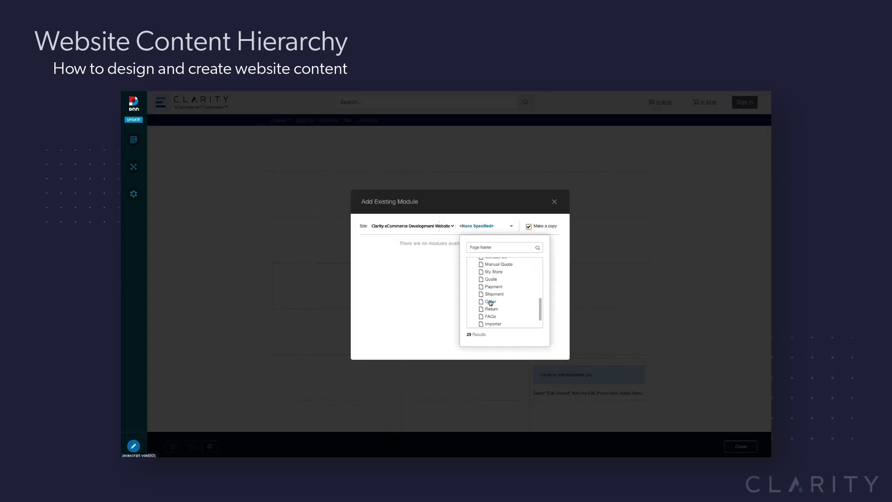
{"action": "left_click", "coordinate": [496, 317]}
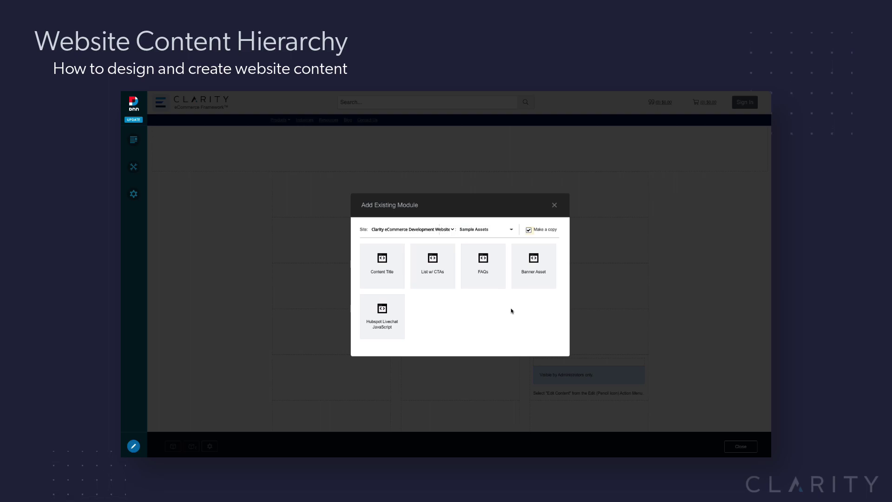
{"action": "left_click", "coordinate": [533, 269]}
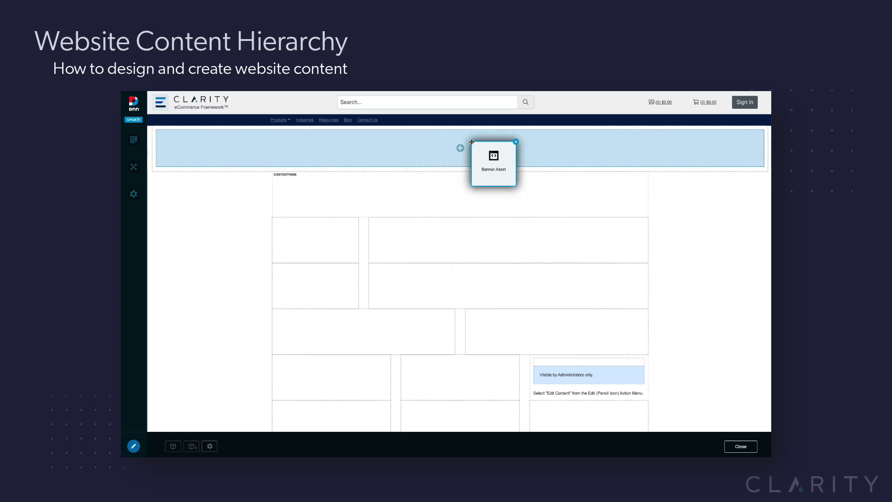
{"action": "left_click", "coordinate": [472, 142]}
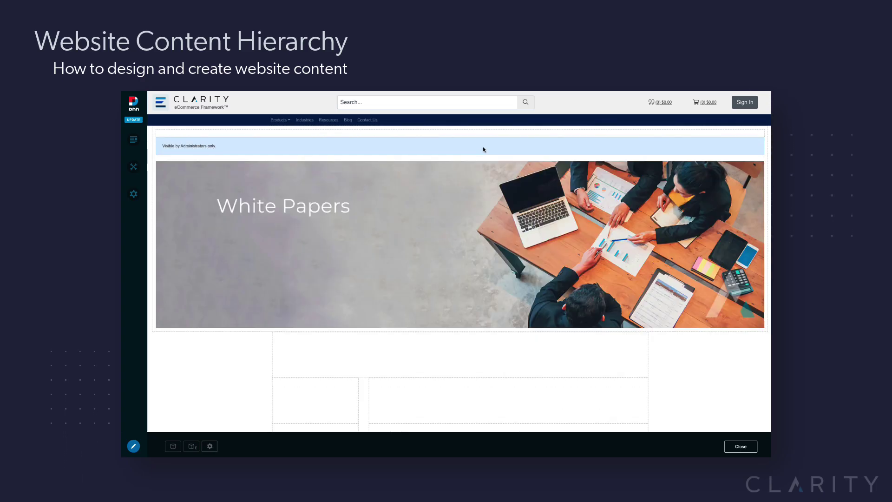
Change the banner's image file to faq-banner.jpg in its HTML source and save the content.
{"action": "mouse_move", "coordinate": [742, 135]}
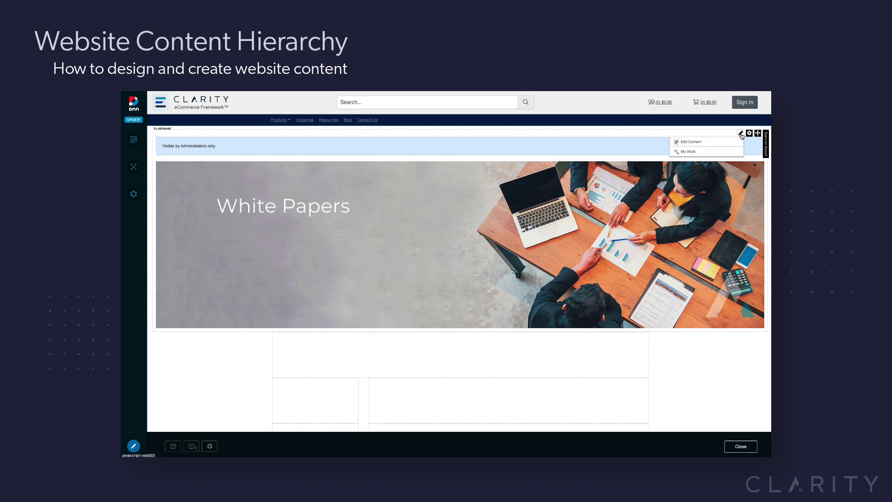
{"action": "left_click", "coordinate": [692, 142]}
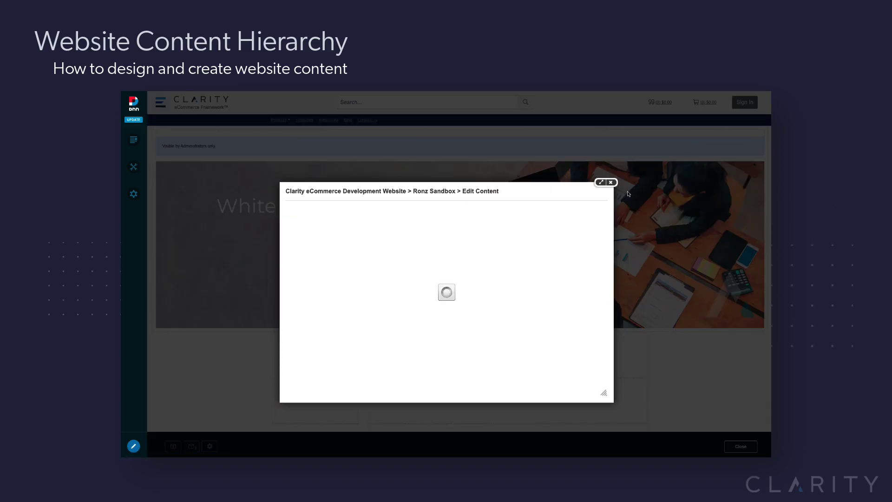
{"action": "left_click", "coordinate": [601, 182]}
{"action": "left_click", "coordinate": [169, 124]}
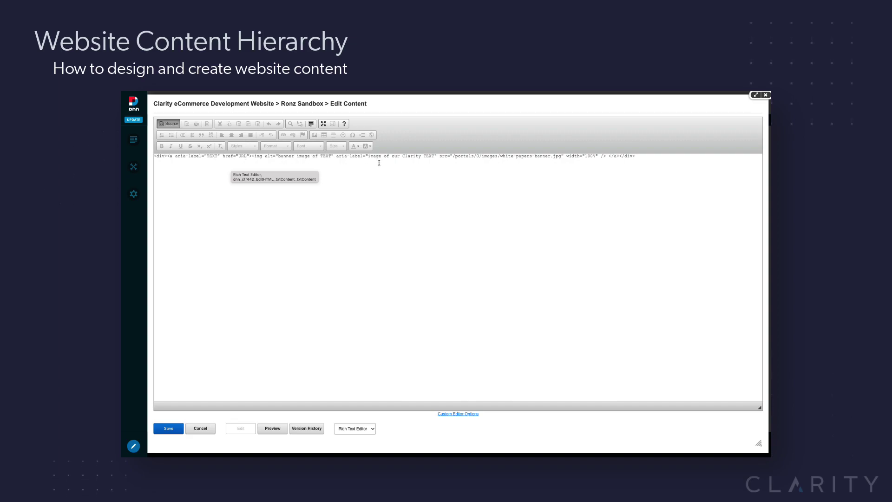
{"action": "left_click_drag", "start_coordinate": [501, 156], "coordinate": [533, 155]}
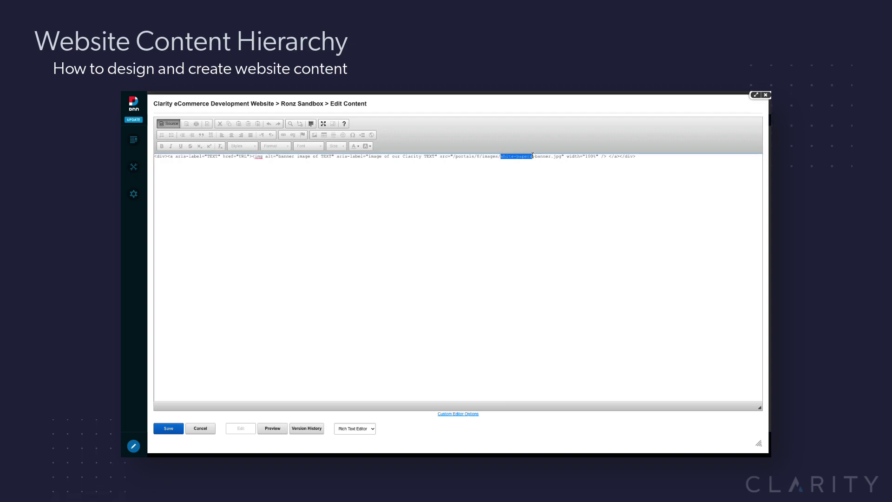
{"action": "type", "text": "faw"}
{"action": "key", "text": "BackSpace"}
{"action": "type", "text": "q"}
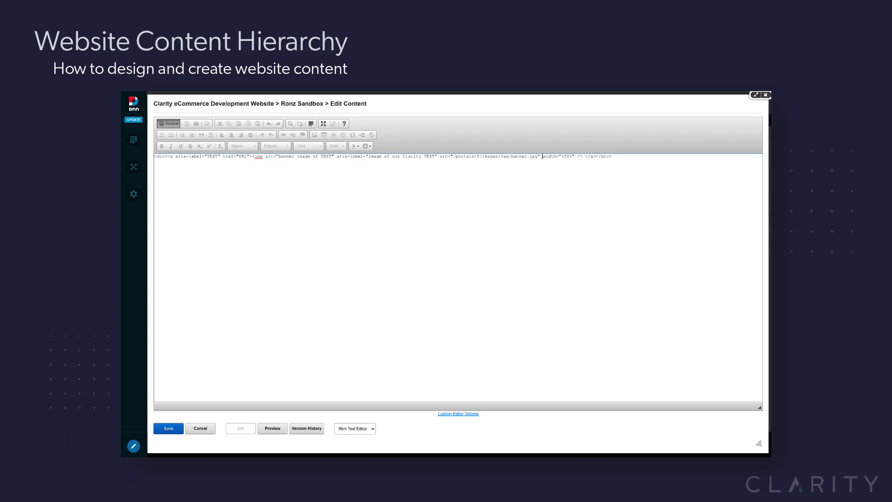
{"action": "left_click", "coordinate": [170, 430]}
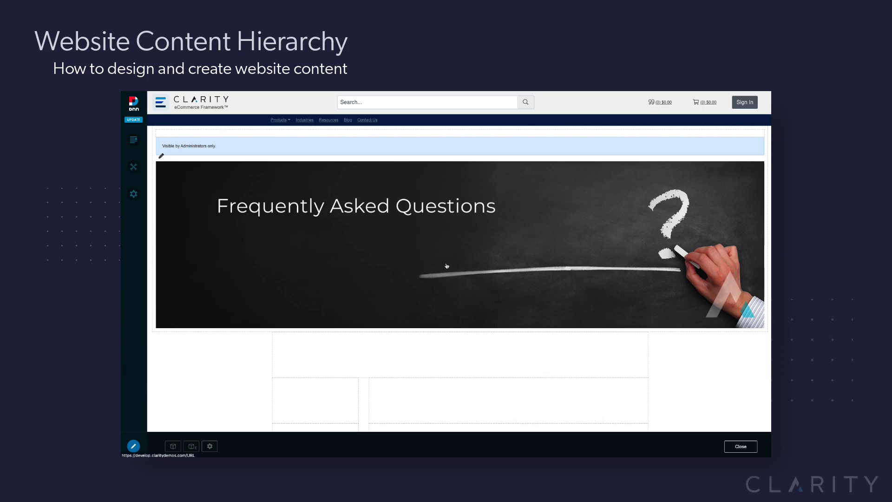
Add a copy of the existing Content Title module from the Sample Assets page to the ContentPane below the banner.
{"action": "scroll", "coordinate": [458, 258], "scroll_direction": "down", "scroll_amount": 1}
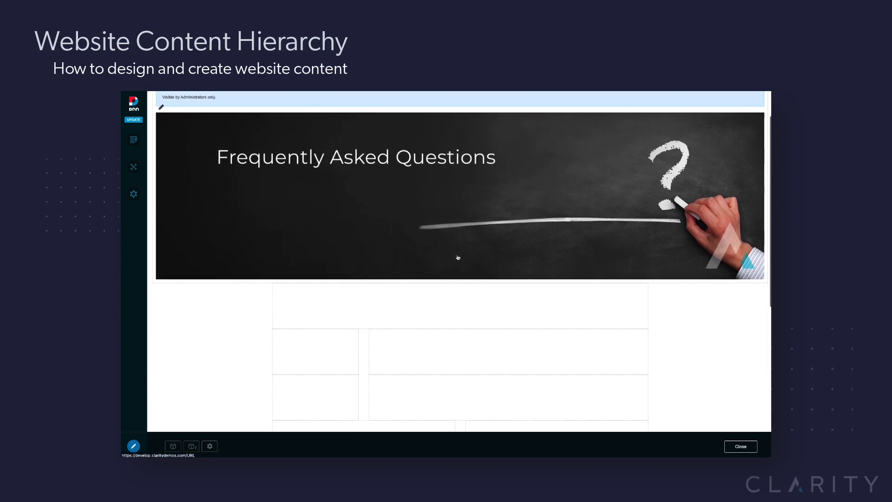
{"action": "left_click", "coordinate": [191, 446]}
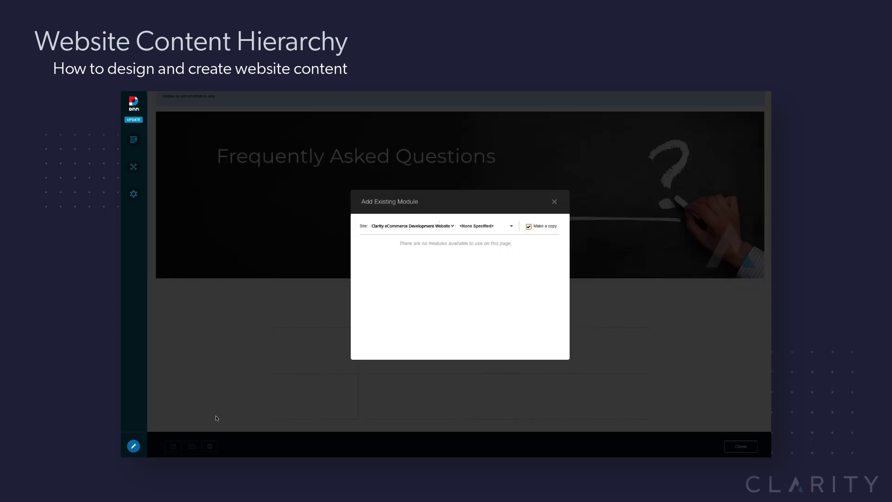
{"action": "left_click", "coordinate": [480, 228]}
{"action": "scroll", "coordinate": [482, 280], "scroll_direction": "down", "scroll_amount": 6}
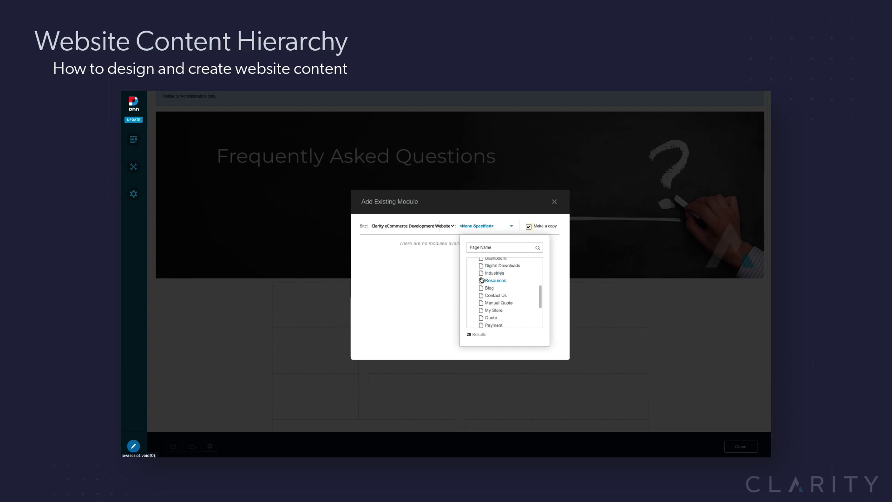
{"action": "left_click", "coordinate": [493, 317]}
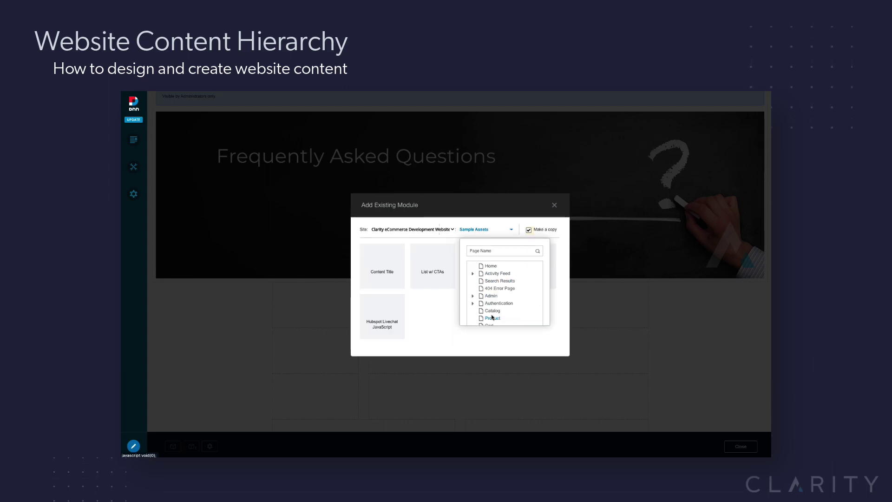
{"action": "left_click", "coordinate": [382, 265]}
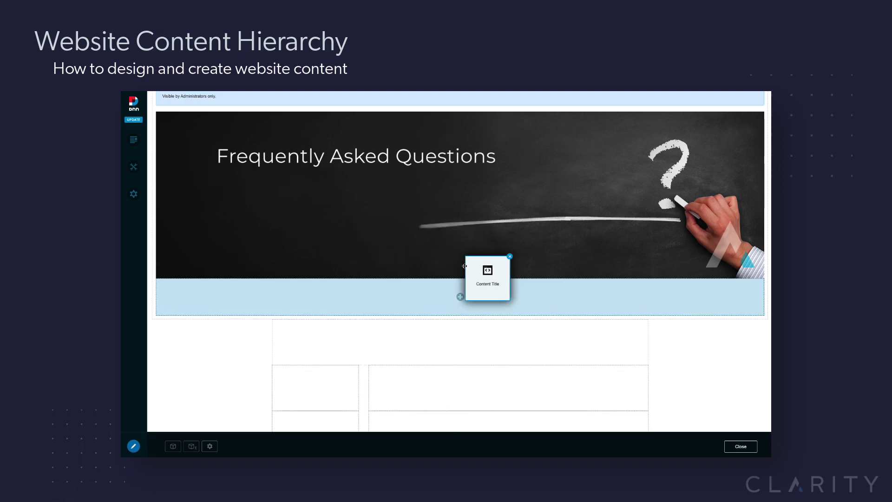
{"action": "left_click", "coordinate": [445, 313]}
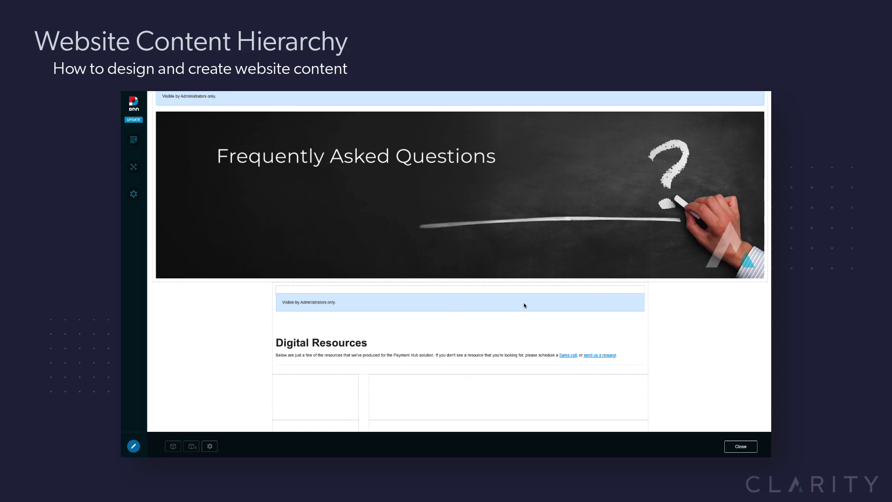
Open the Content Title module for inline editing and replace its heading with "FAQs".
{"action": "mouse_move", "coordinate": [620, 291]}
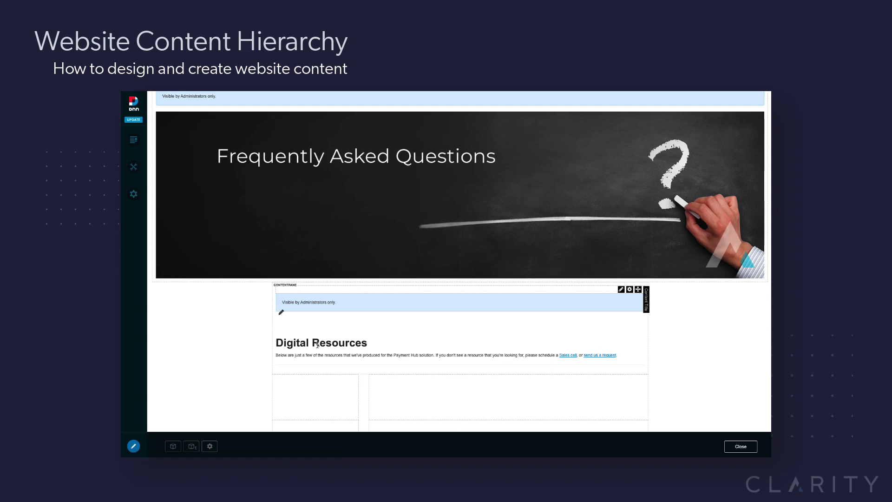
{"action": "left_click", "coordinate": [281, 314]}
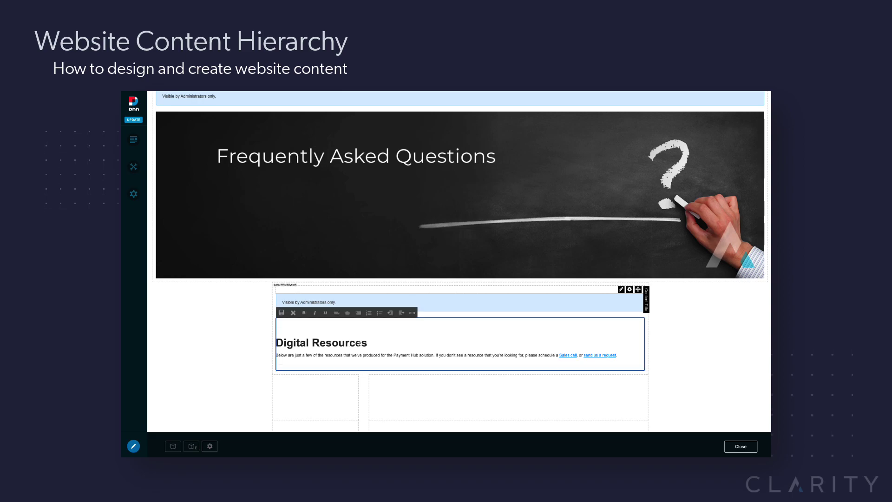
{"action": "left_click_drag", "start_coordinate": [366, 344], "coordinate": [271, 343]}
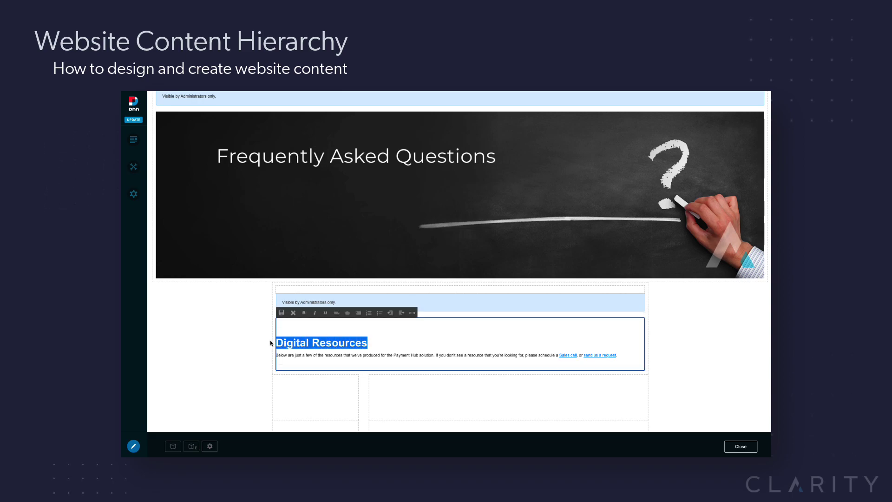
{"action": "type", "text": "FAQs"}
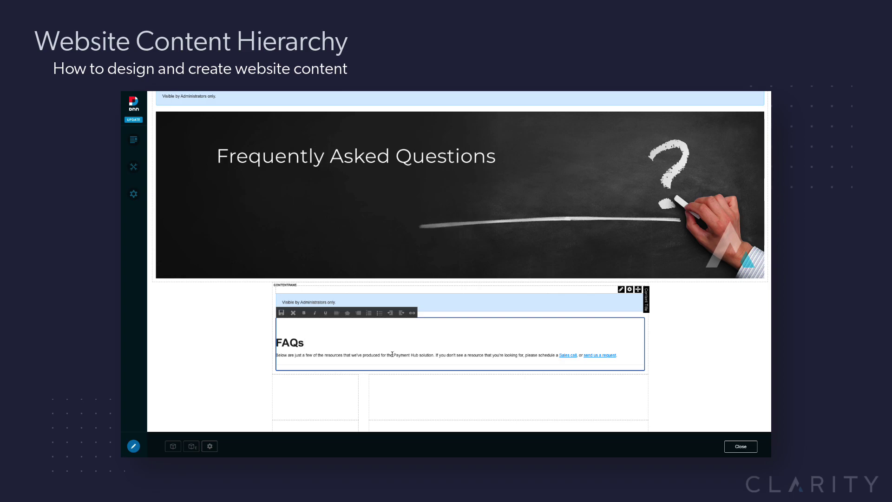
Reword the first sentence under the heading to end with "that we've produced for you." and save the module's content.
{"action": "left_click_drag", "start_coordinate": [394, 356], "coordinate": [426, 356]}
{"action": "key", "text": "BackSpace"}
{"action": "key", "text": "BackSpace"}
{"action": "key", "text": "BackSpace"}
{"action": "key", "text": "BackSpace"}
{"action": "key", "text": "BackSpace"}
{"action": "key", "text": "BackSpace"}
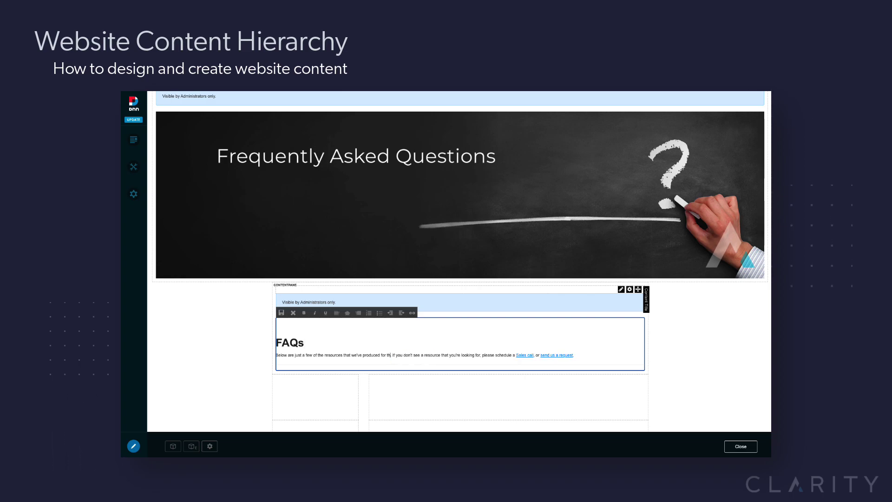
{"action": "type", "text": "you"}
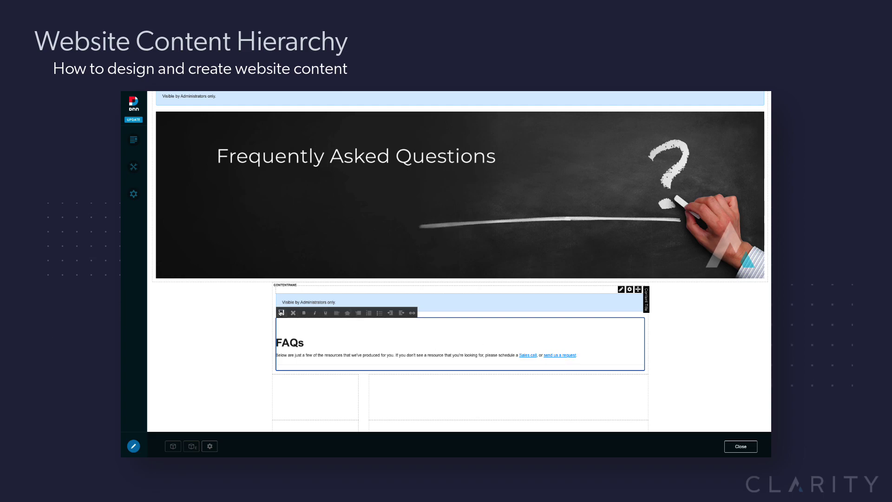
{"action": "left_click", "coordinate": [281, 312]}
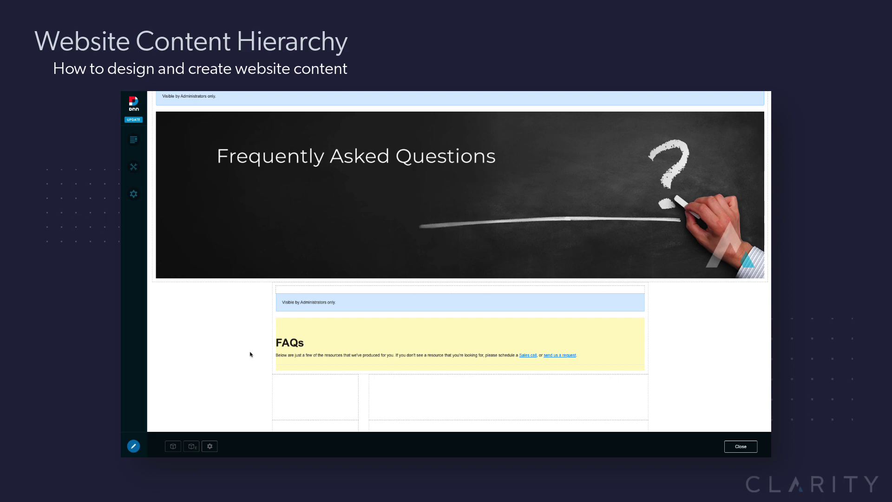
Add a copy of the existing FAQs module from Sample Assets below the title in the ContentPane and review the assembled page.
{"action": "scroll", "coordinate": [220, 348], "scroll_direction": "down", "scroll_amount": 1}
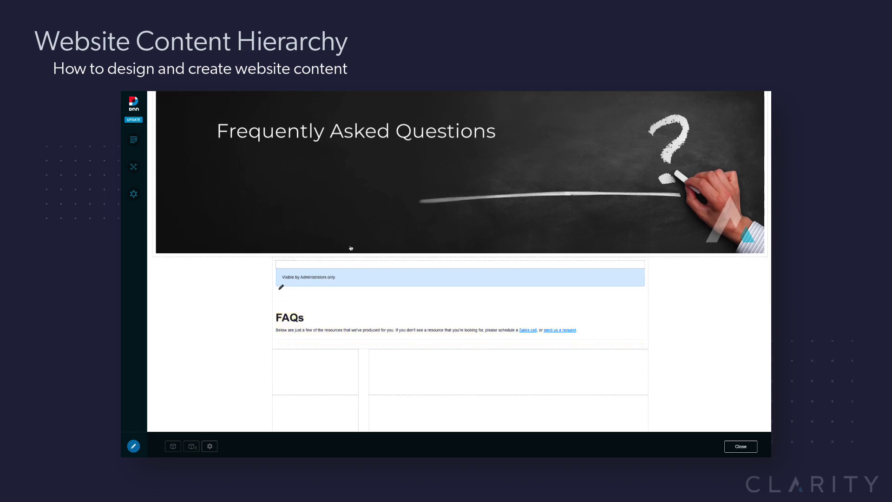
{"action": "scroll", "coordinate": [378, 353], "scroll_direction": "down", "scroll_amount": 2}
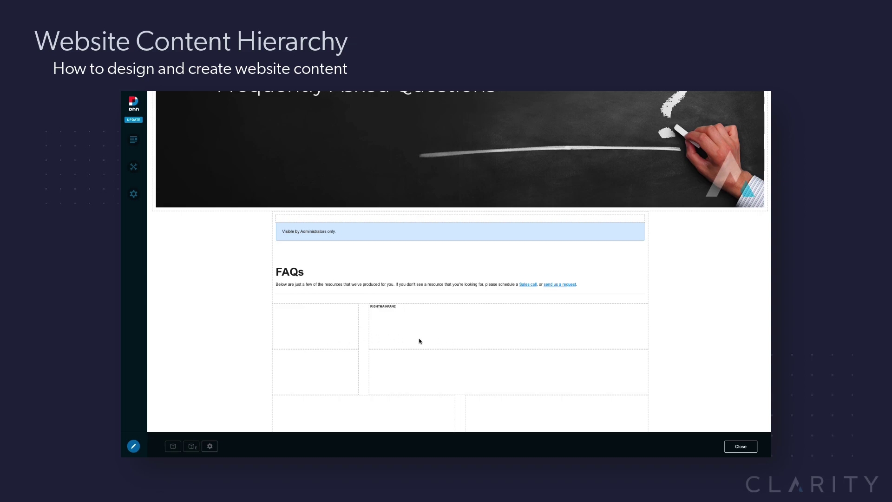
{"action": "left_click", "coordinate": [190, 446]}
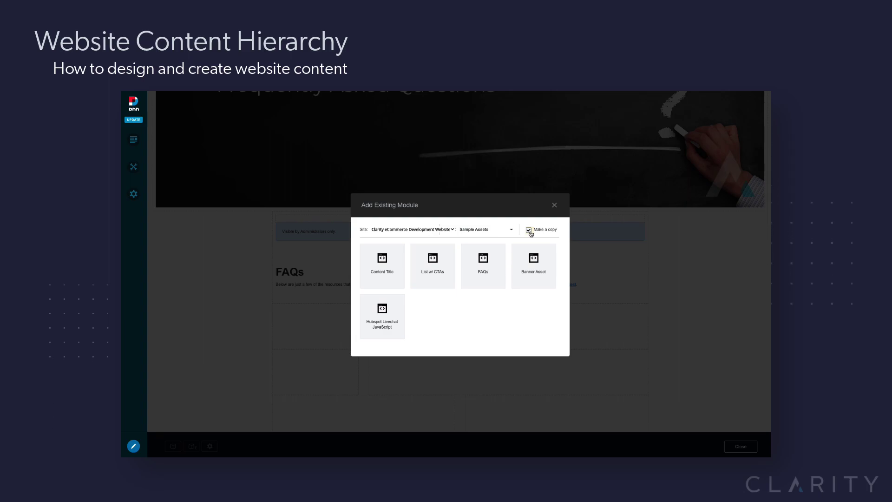
{"action": "left_click", "coordinate": [485, 270]}
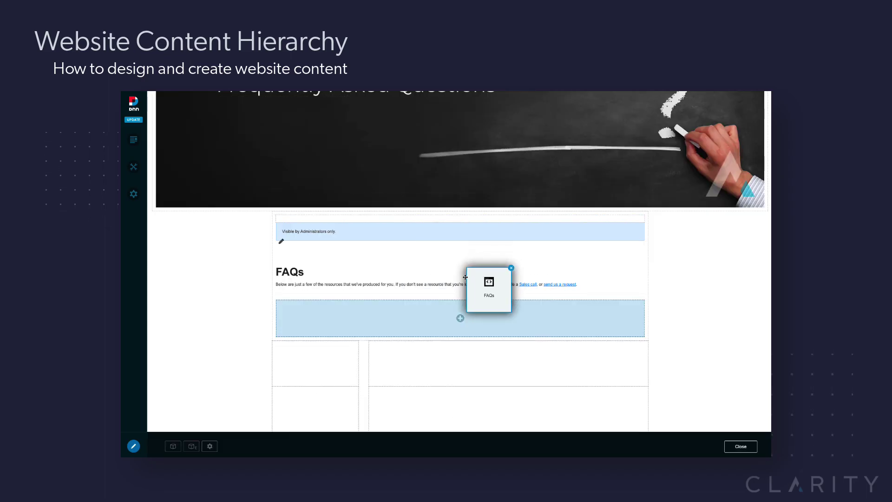
{"action": "left_click", "coordinate": [459, 313]}
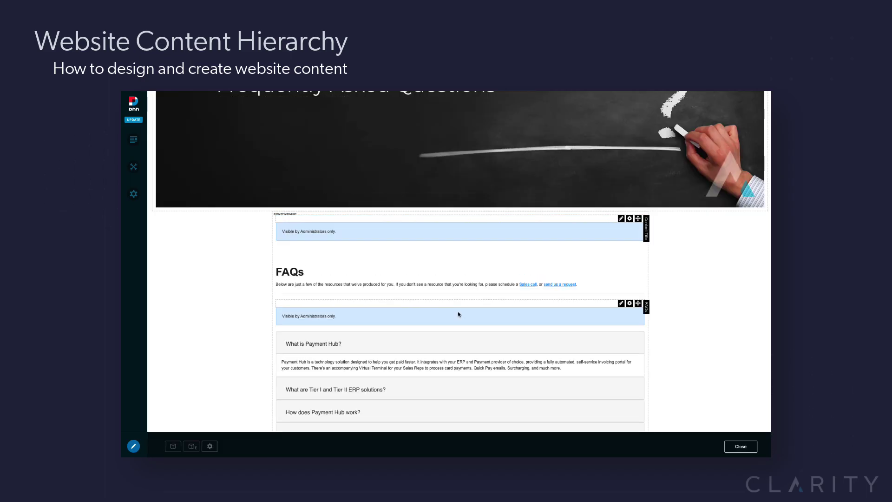
{"action": "scroll", "coordinate": [455, 344], "scroll_direction": "down", "scroll_amount": 1}
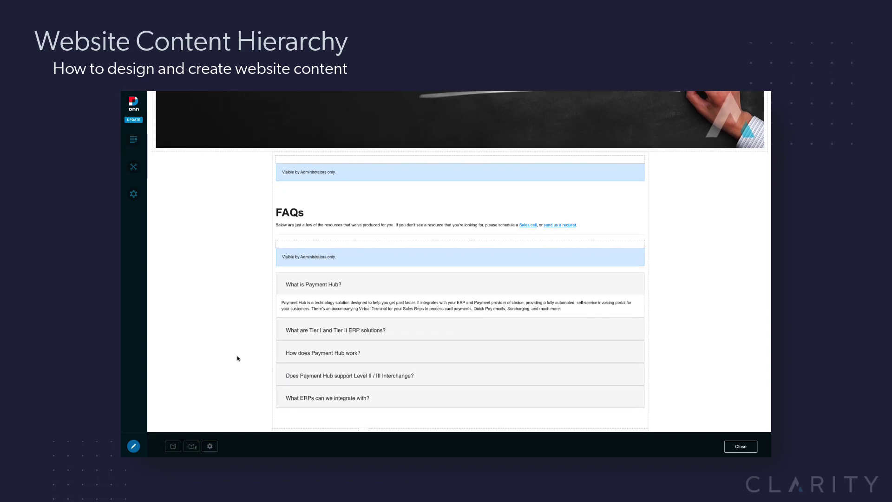
{"action": "scroll", "coordinate": [309, 302], "scroll_direction": "up", "scroll_amount": 3}
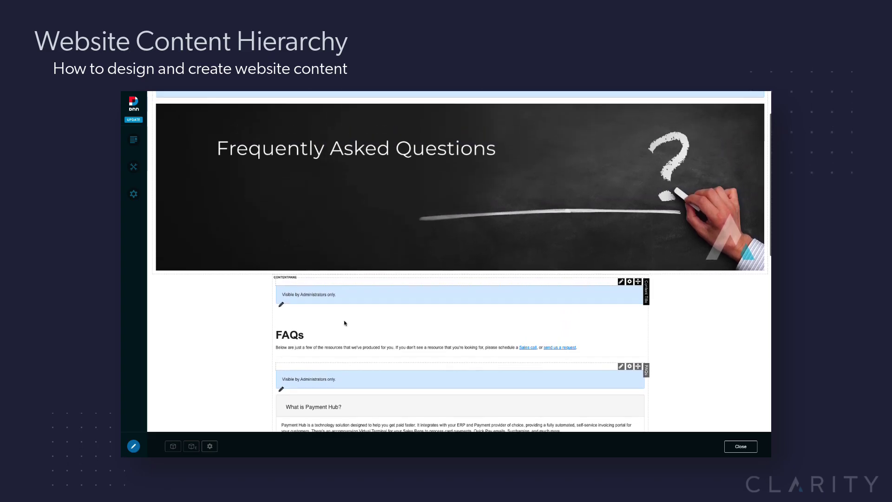
{"action": "scroll", "coordinate": [345, 324], "scroll_direction": "down", "scroll_amount": 1}
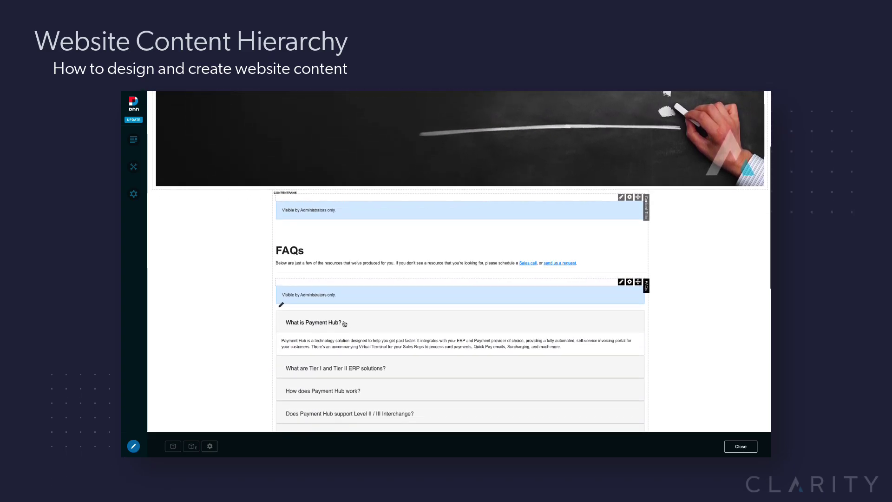
{"action": "scroll", "coordinate": [344, 324], "scroll_direction": "up", "scroll_amount": 2}
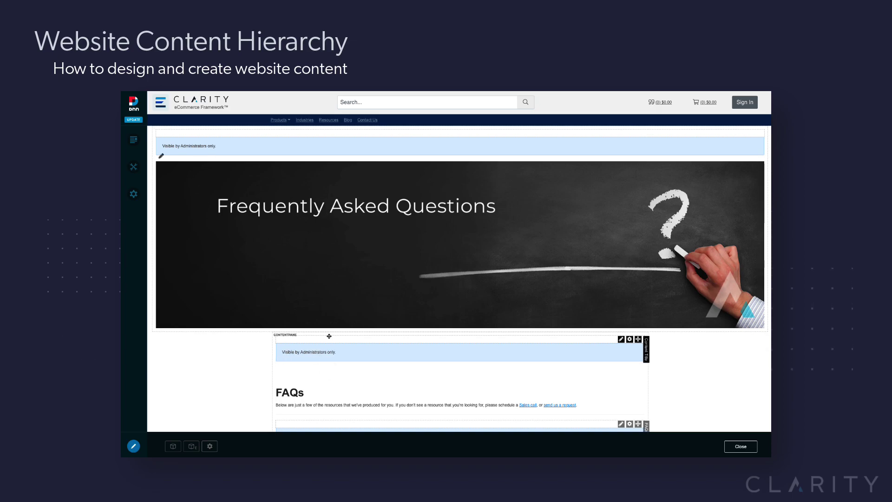
{"action": "scroll", "coordinate": [329, 339], "scroll_direction": "down", "scroll_amount": 2}
{"action": "scroll", "coordinate": [329, 338], "scroll_direction": "up", "scroll_amount": 2}
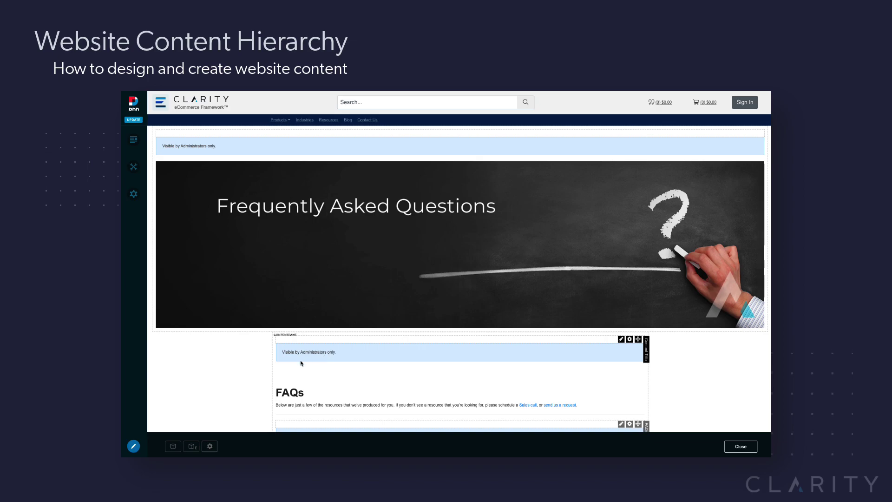
Grant All Users view permission on the sandbox page, turn on Display in Menu, and save the page settings.
{"action": "left_click", "coordinate": [210, 446]}
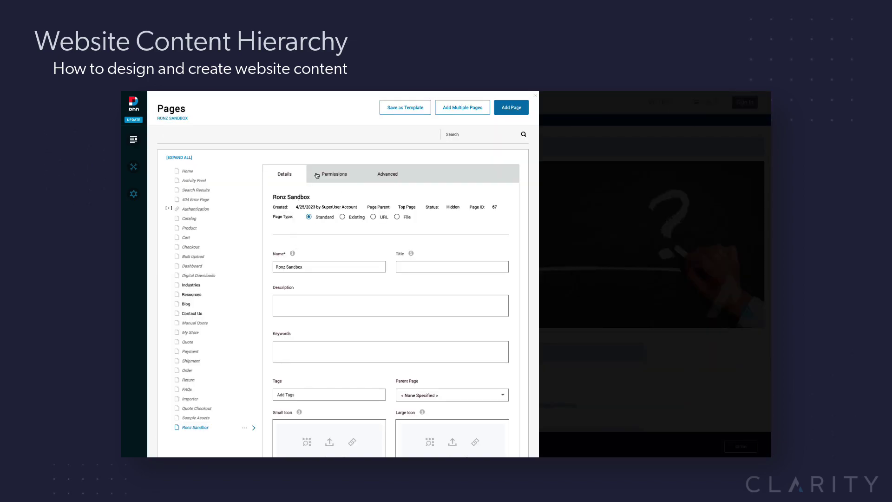
{"action": "left_click", "coordinate": [328, 176]}
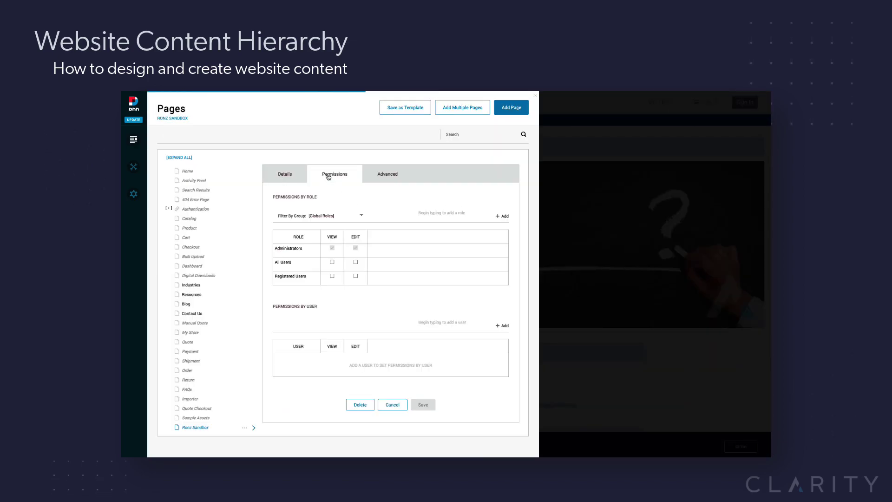
{"action": "left_click", "coordinate": [332, 262]}
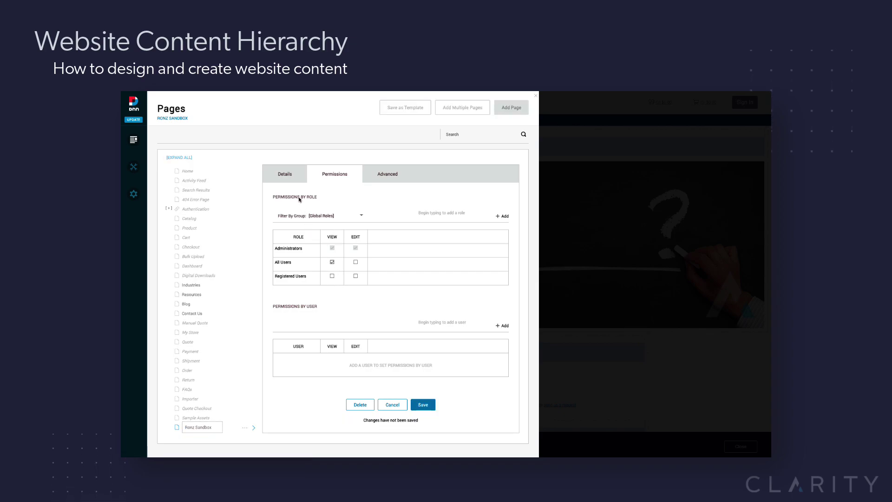
{"action": "left_click", "coordinate": [289, 177]}
{"action": "scroll", "coordinate": [341, 271], "scroll_direction": "down", "scroll_amount": 2}
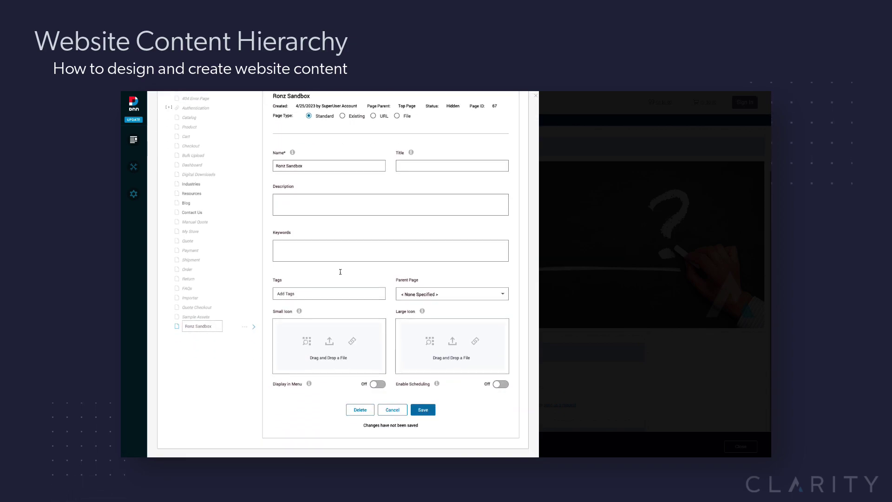
{"action": "left_click", "coordinate": [373, 386]}
{"action": "left_click", "coordinate": [422, 410]}
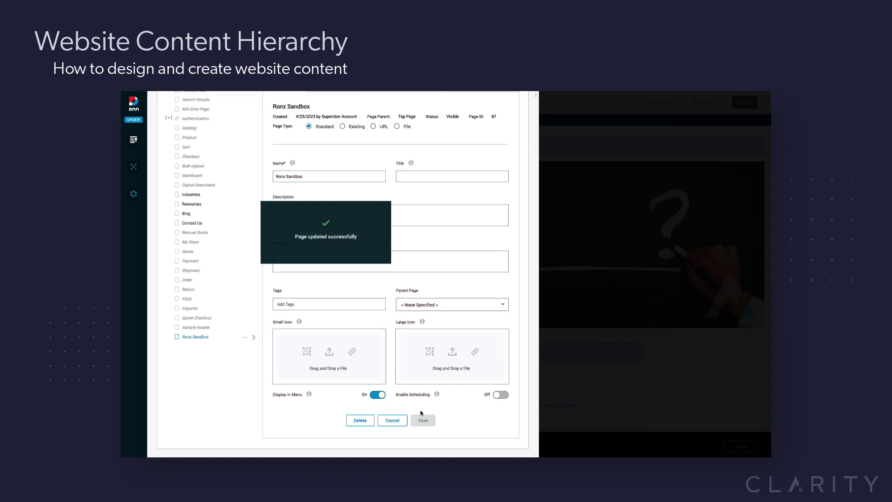
{"action": "left_click", "coordinate": [537, 97]}
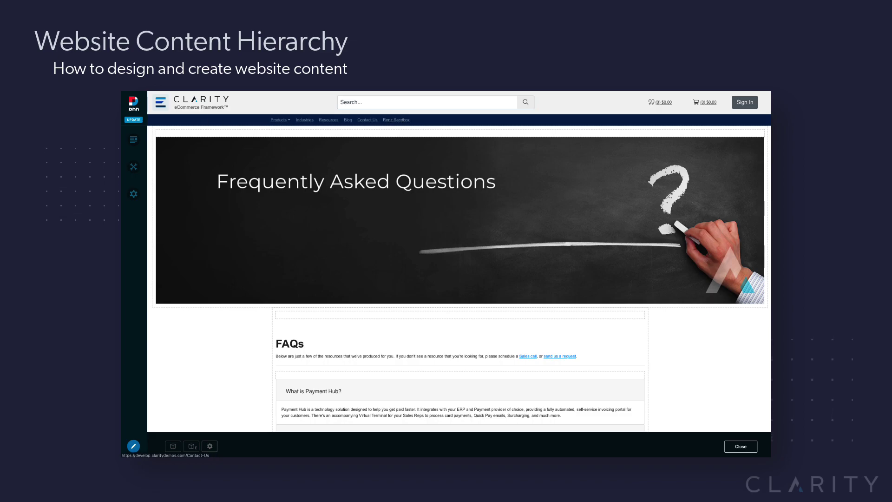
Log out of DNN and review the published FAQ page as a site visitor.
{"action": "mouse_move", "coordinate": [136, 105]}
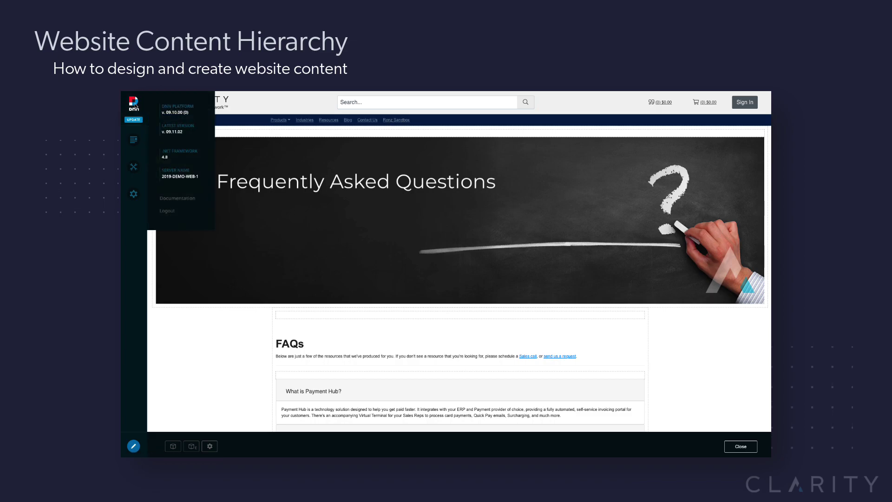
{"action": "left_click", "coordinate": [167, 212]}
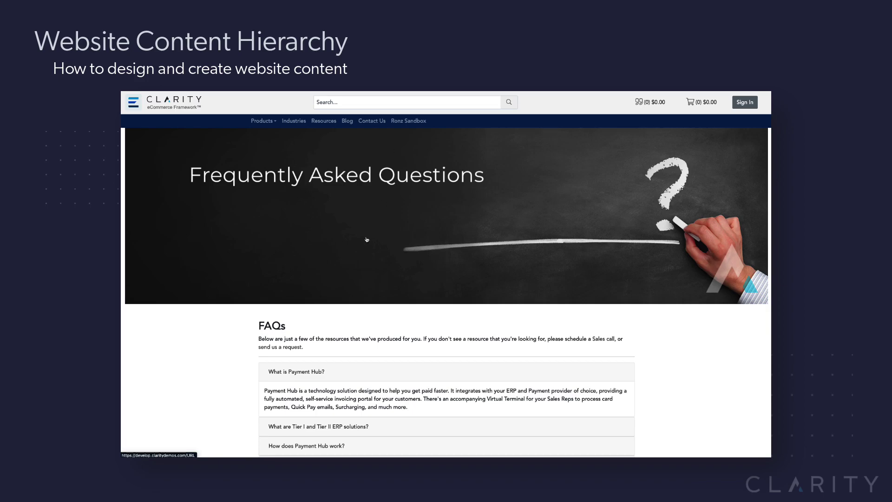
{"action": "scroll", "coordinate": [368, 251], "scroll_direction": "down", "scroll_amount": 1}
{"action": "scroll", "coordinate": [349, 241], "scroll_direction": "up", "scroll_amount": 1}
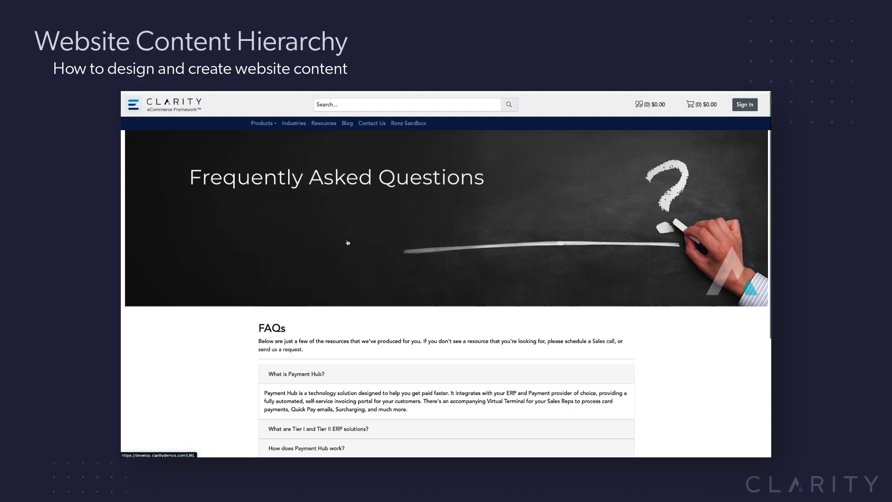